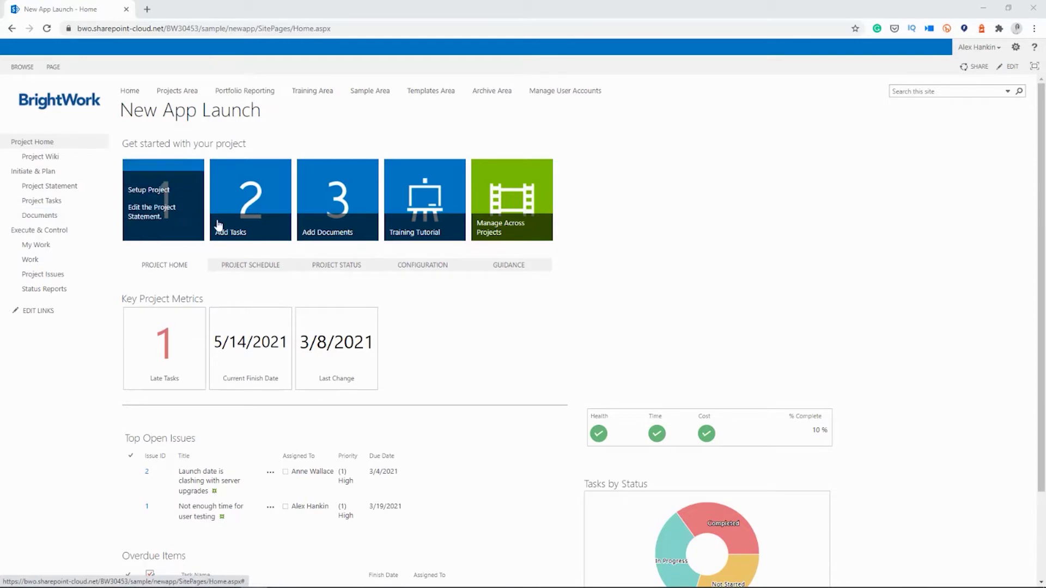
# Open the project's Documents library from the Add Documents tile on the home page.
pyautogui.click(338, 210)
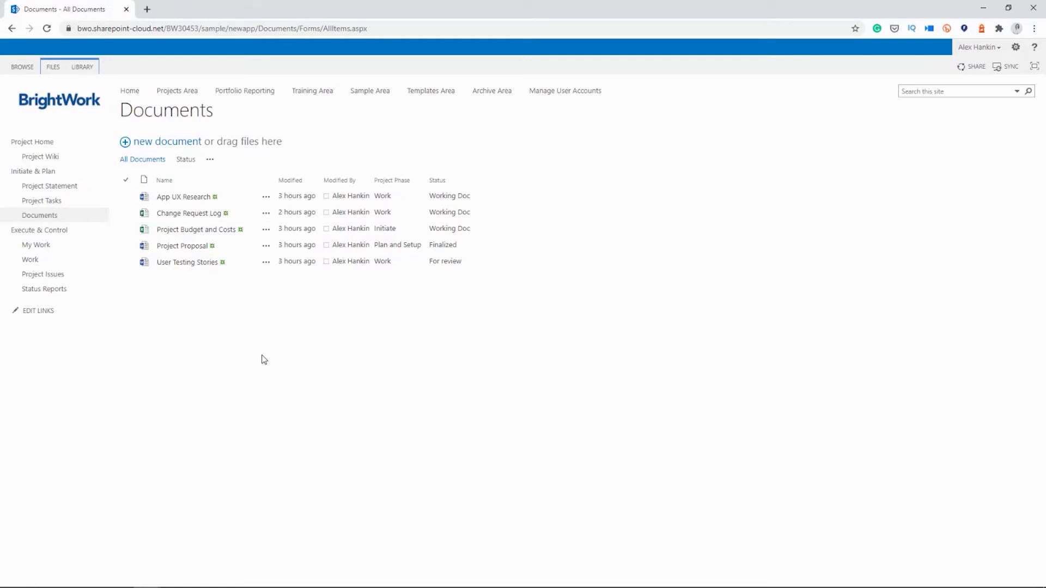
# Open App UX Research's details and more-actions menu, then show the FILES ribbon commands.
pyautogui.click(266, 198)
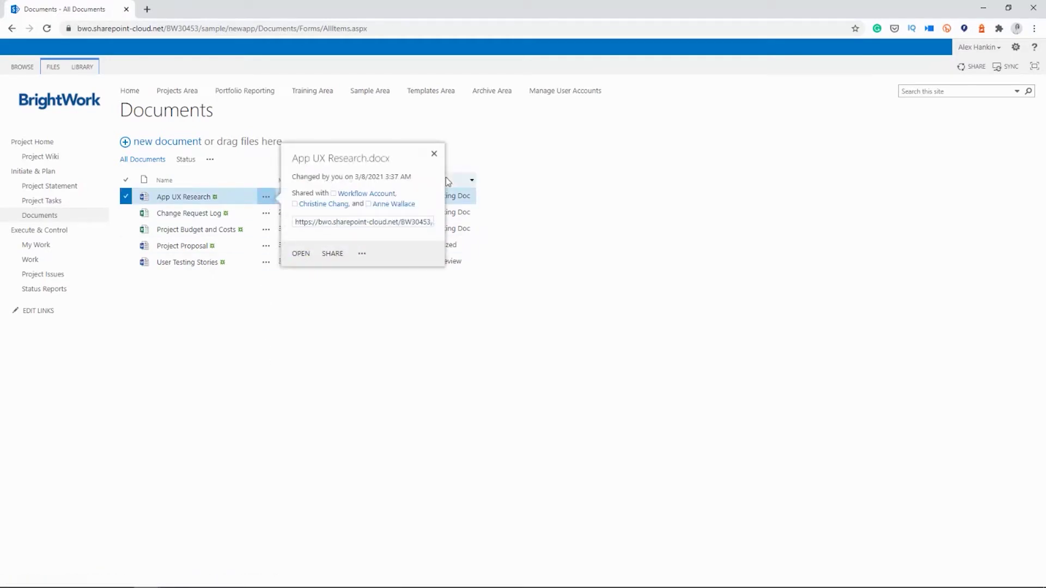
pyautogui.click(363, 255)
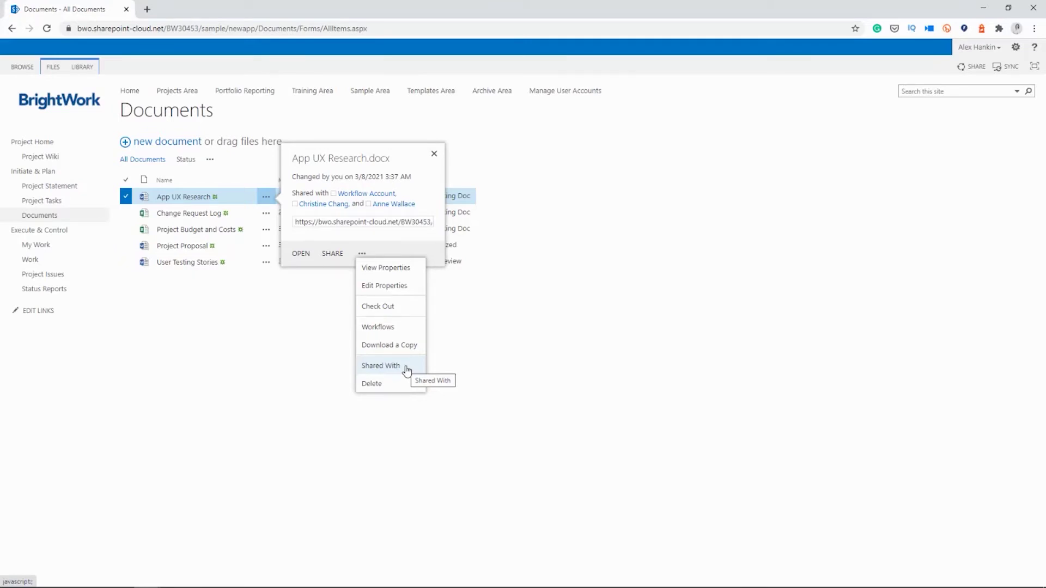
pyautogui.click(53, 69)
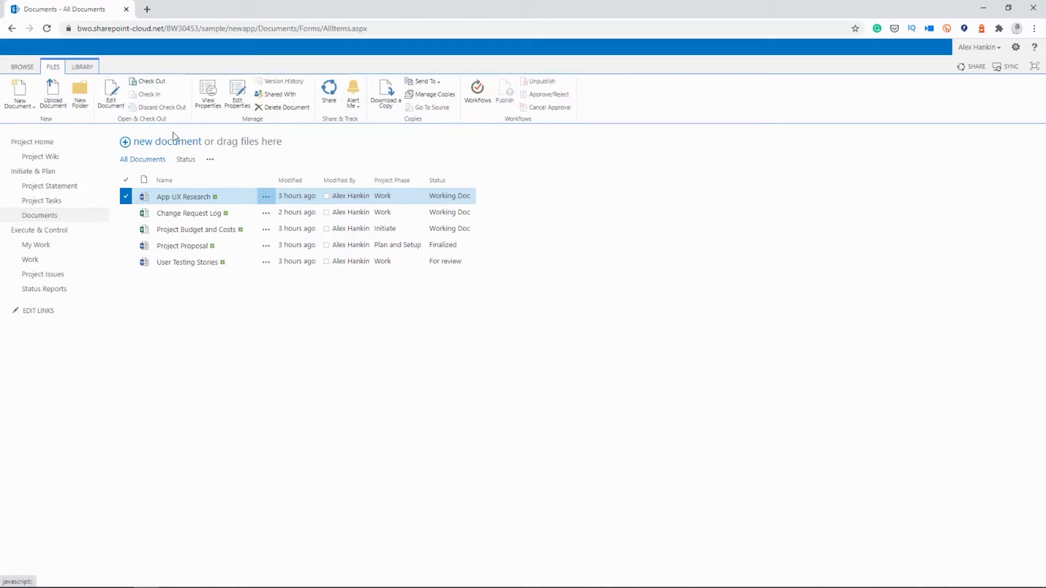
# Select only Project Proposal, then show the Project Phase column's sort and filter options.
pyautogui.click(124, 246)
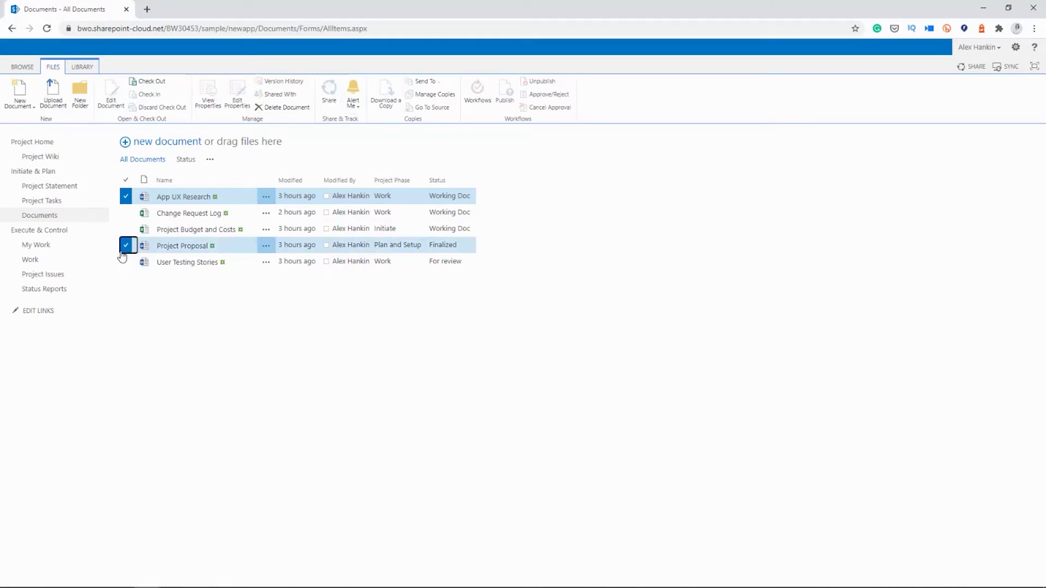
pyautogui.click(125, 196)
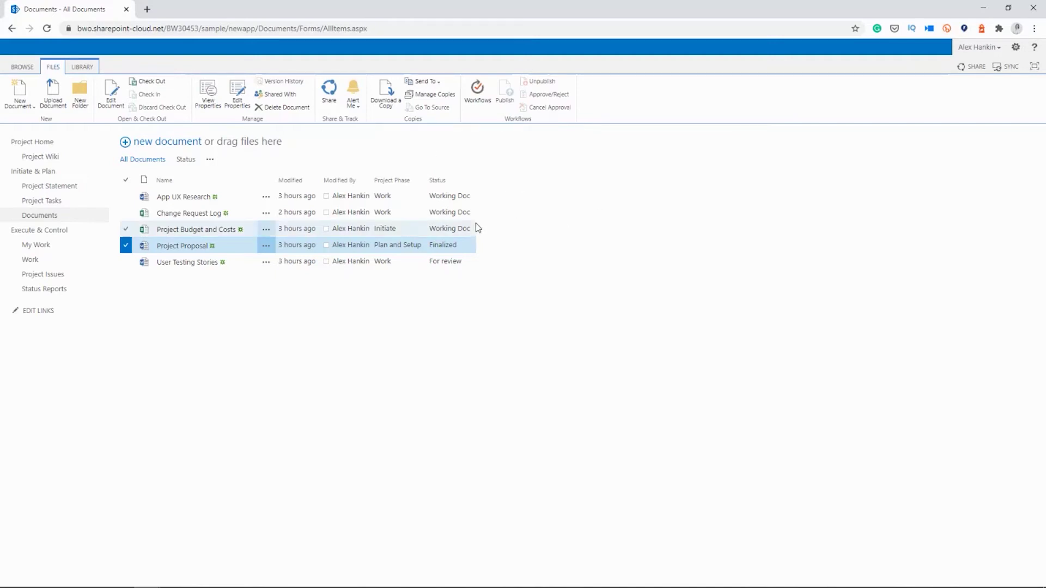
pyautogui.click(404, 185)
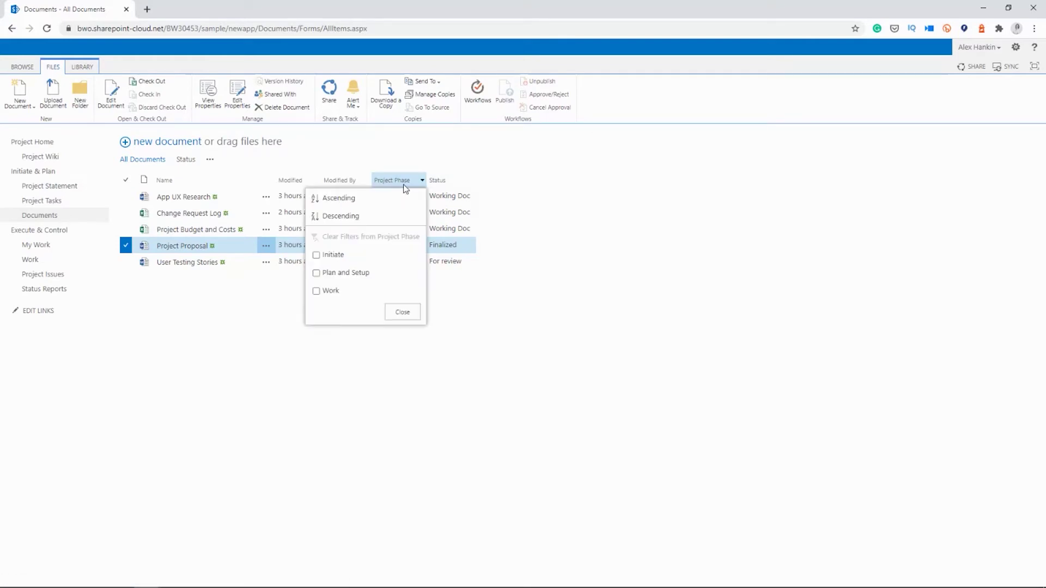
pyautogui.click(600, 217)
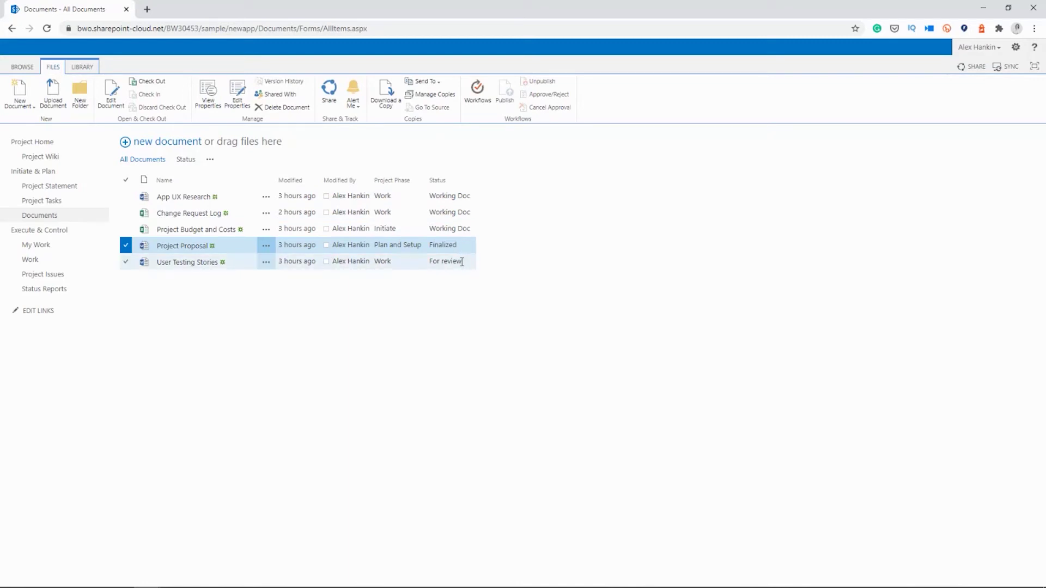
pyautogui.click(185, 163)
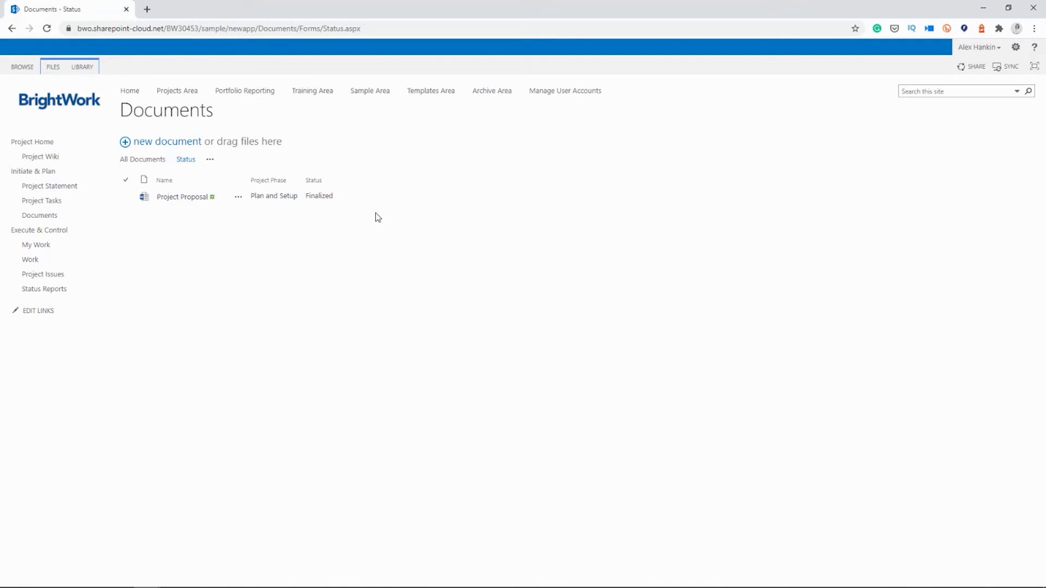
# Show the FILES ribbon, then the LIBRARY ribbon's view and settings commands.
pyautogui.click(56, 72)
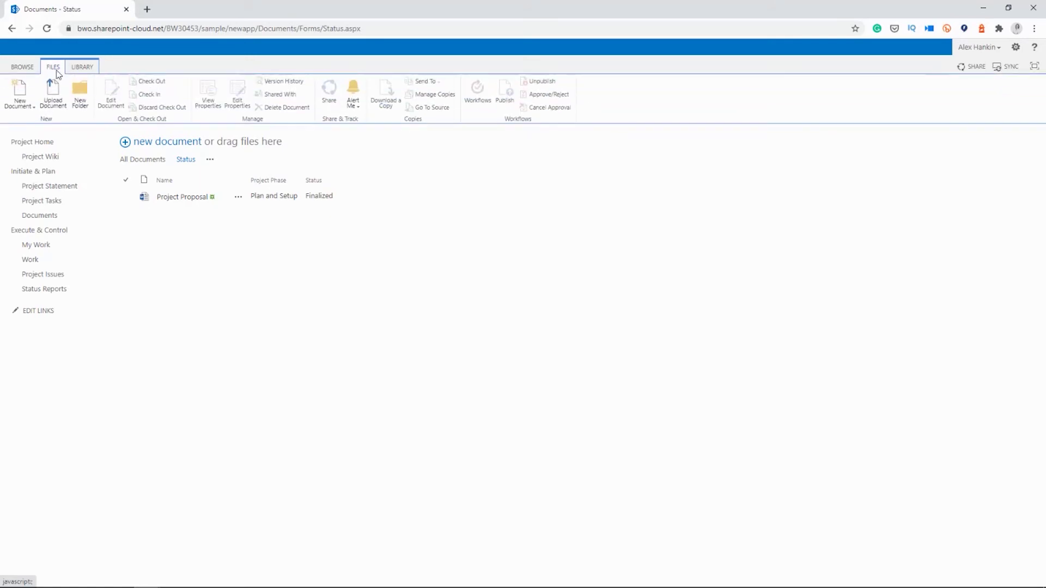
pyautogui.click(79, 69)
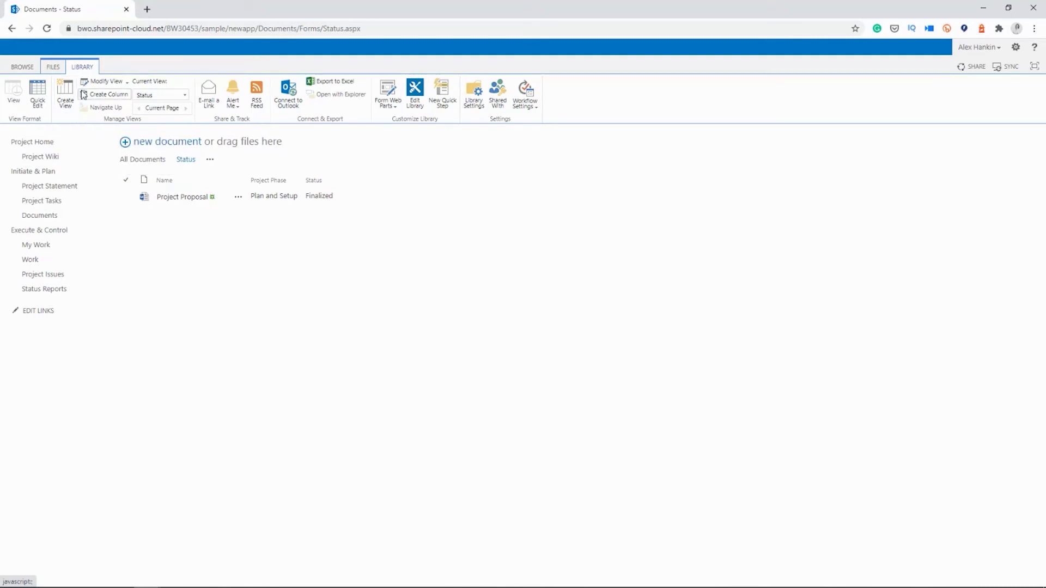
# Modify the Status view so its filter value is 'For review' instead of Finalized, and save.
pyautogui.click(98, 83)
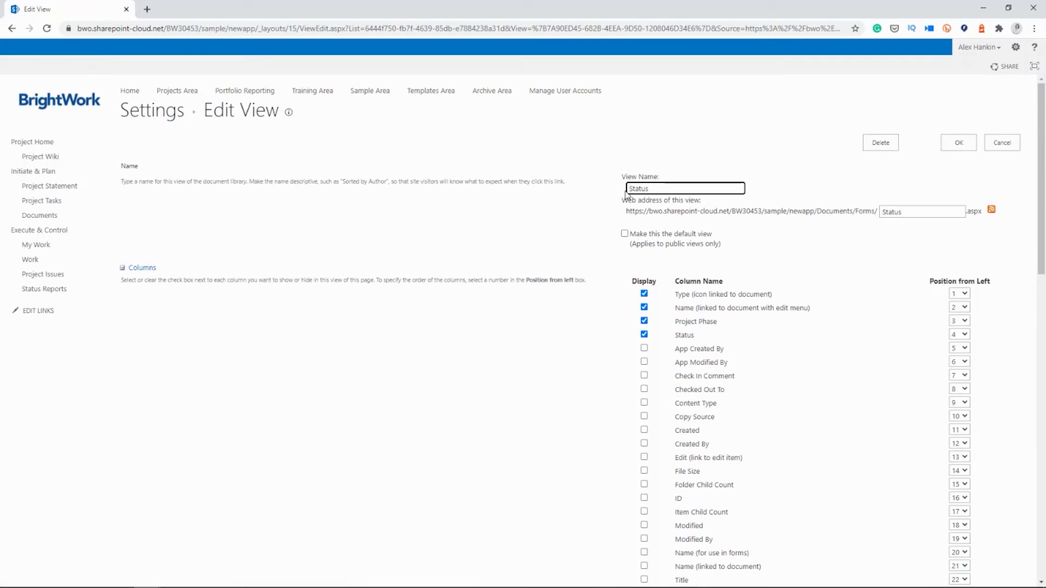
pyautogui.moveTo(663, 189); pyautogui.dragTo(602, 188)
pyautogui.scroll(-2, 645, 252)
pyautogui.scroll(-1, 645, 252)
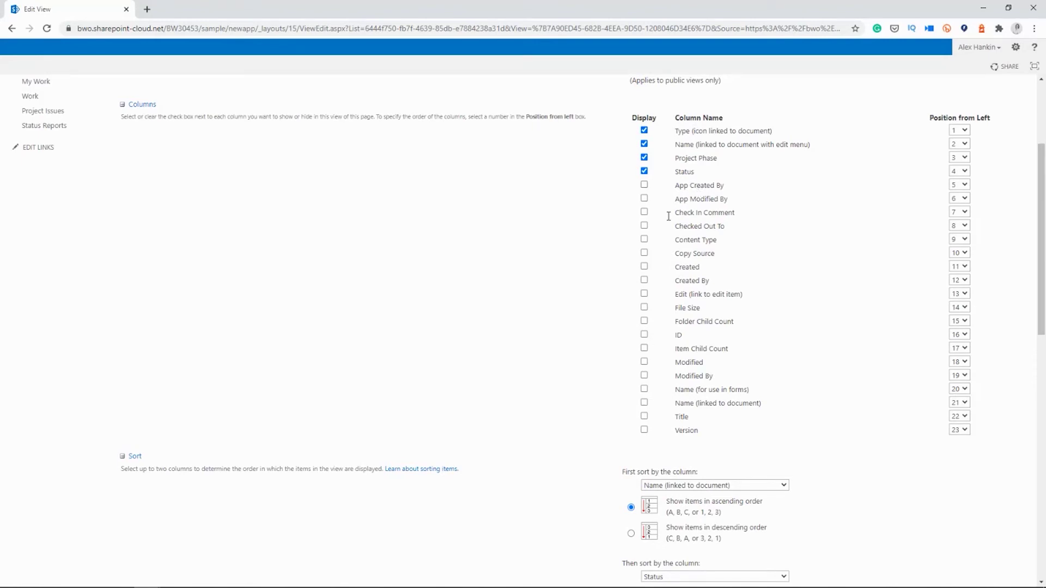
pyautogui.scroll(-8, 719, 332)
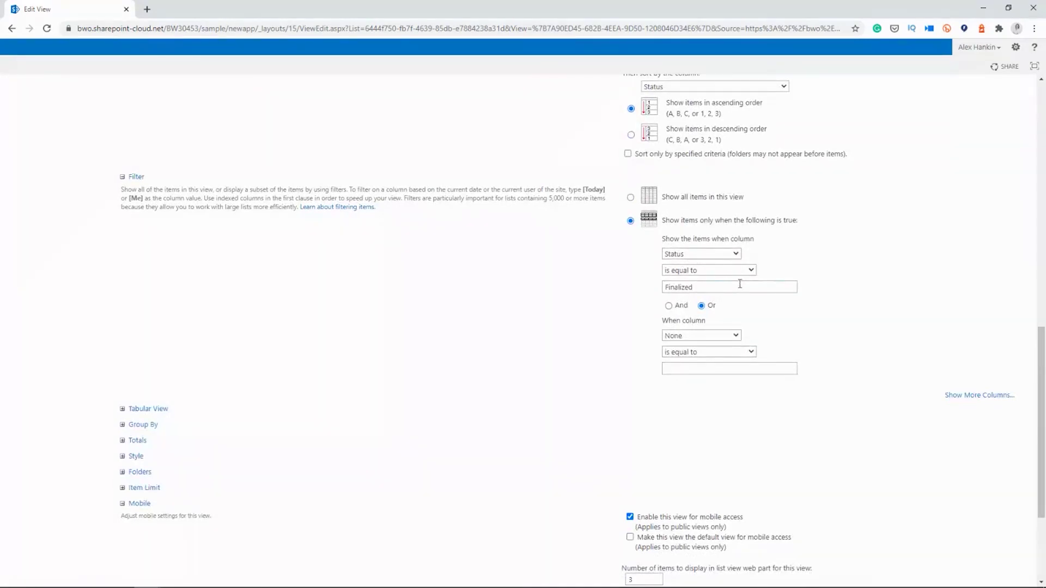
pyautogui.moveTo(740, 284); pyautogui.dragTo(660, 272)
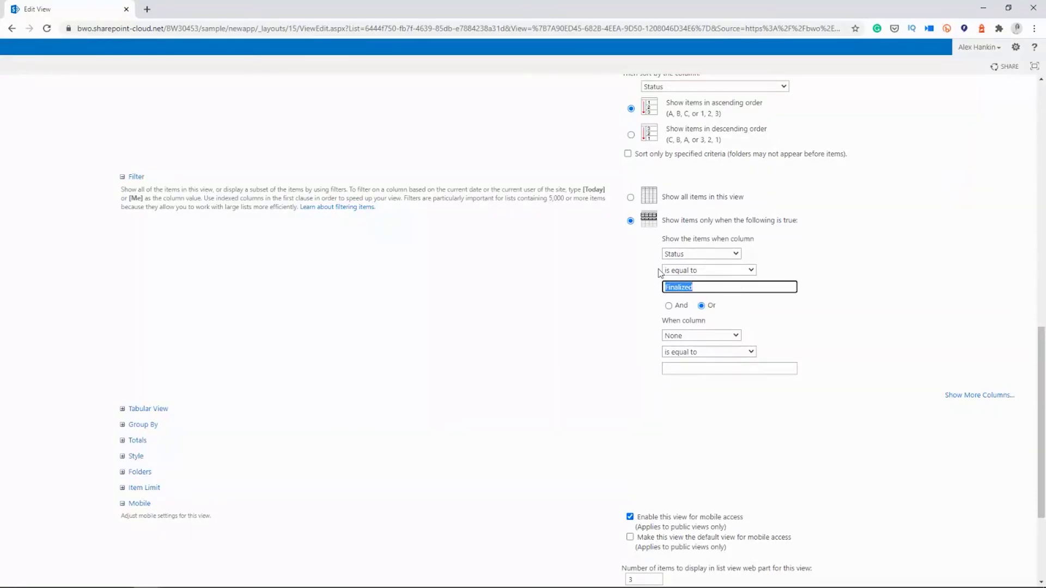
pyautogui.write('For e')
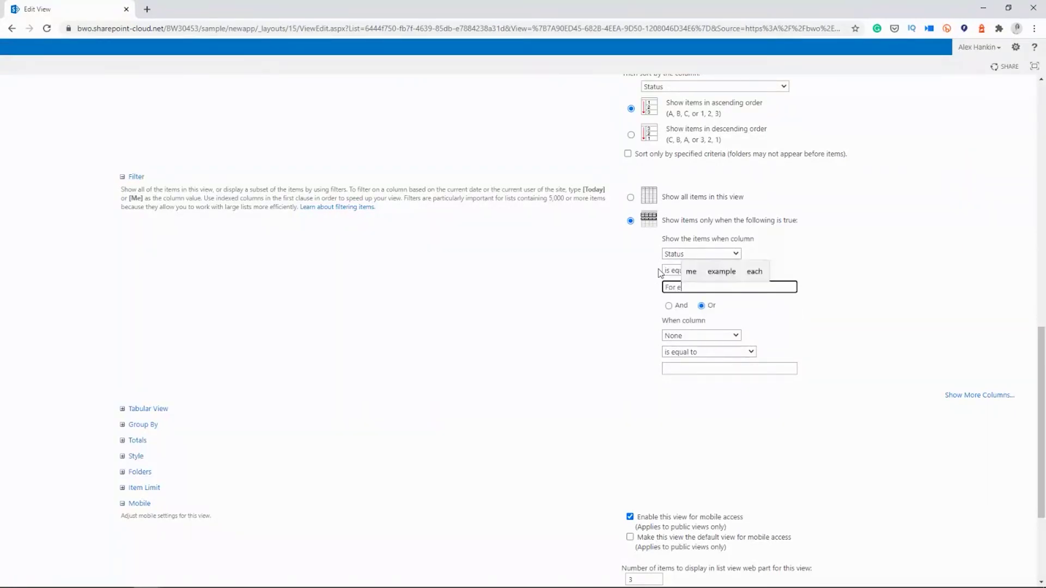
pyautogui.press('BackSpace')
pyautogui.write('rec')
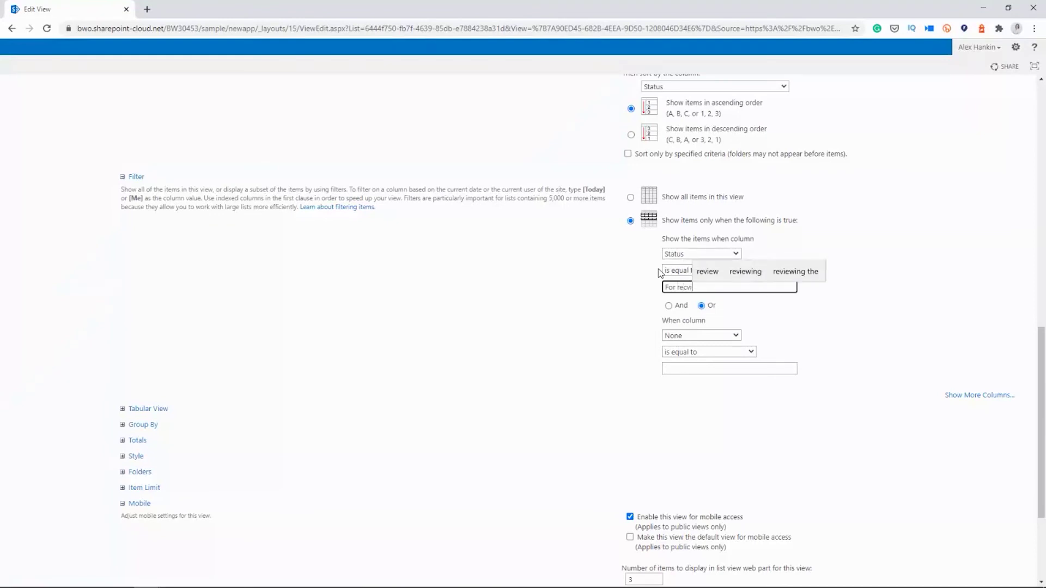
pyautogui.write('iew')
pyautogui.scroll(-3, 839, 401)
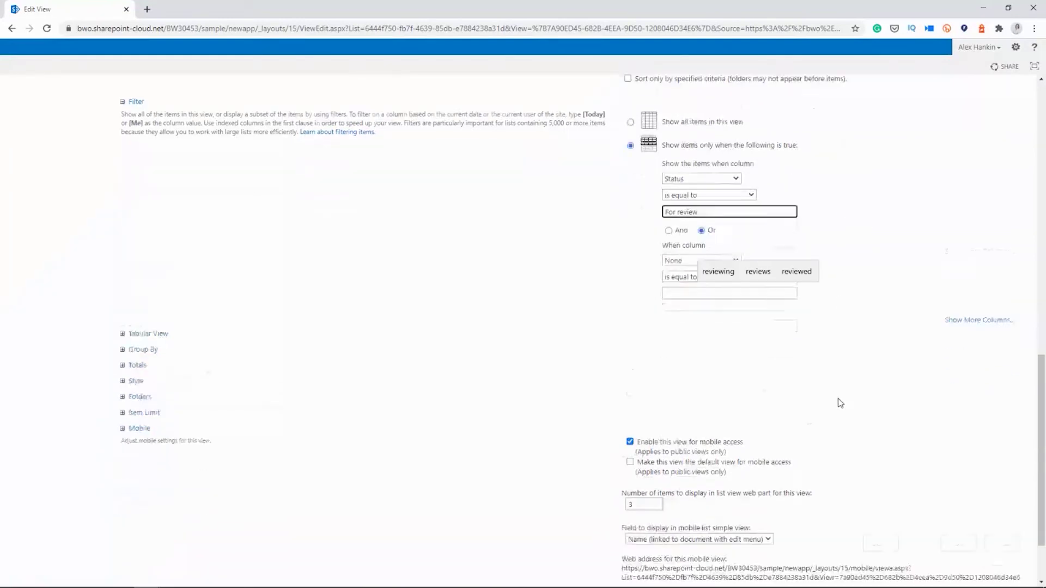
pyautogui.click(959, 528)
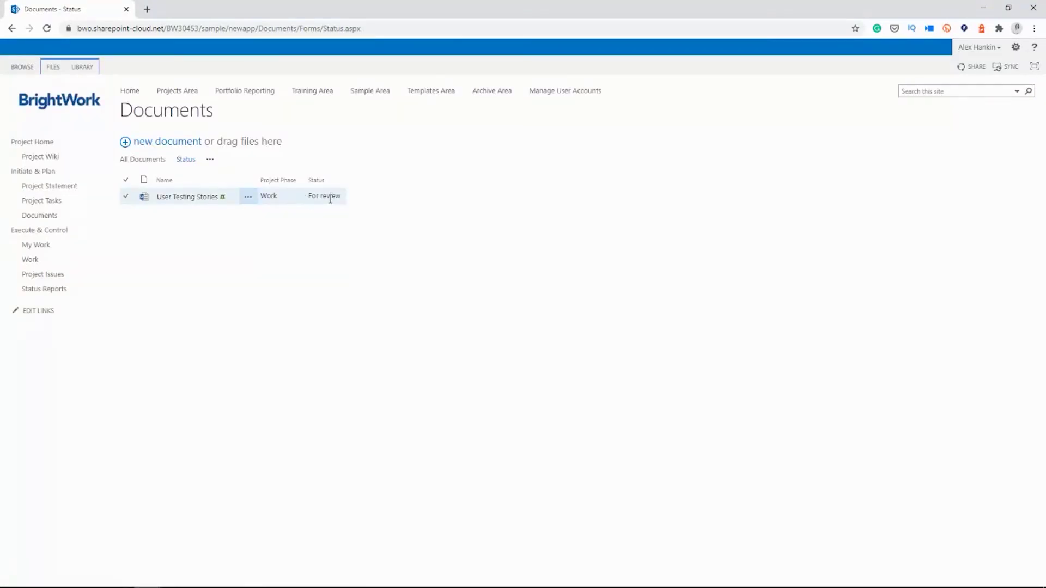
pyautogui.click(84, 67)
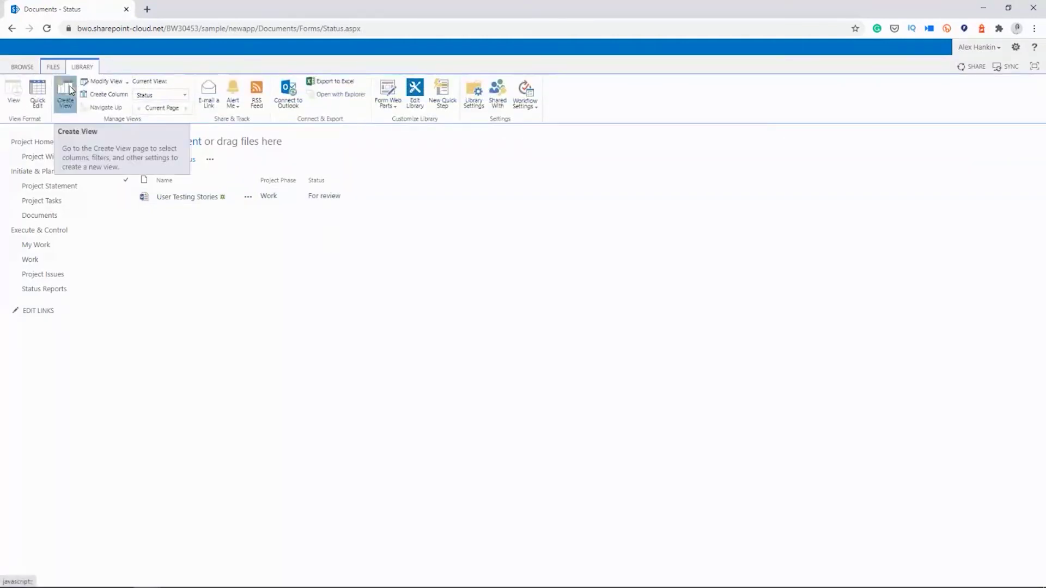
pyautogui.click(65, 93)
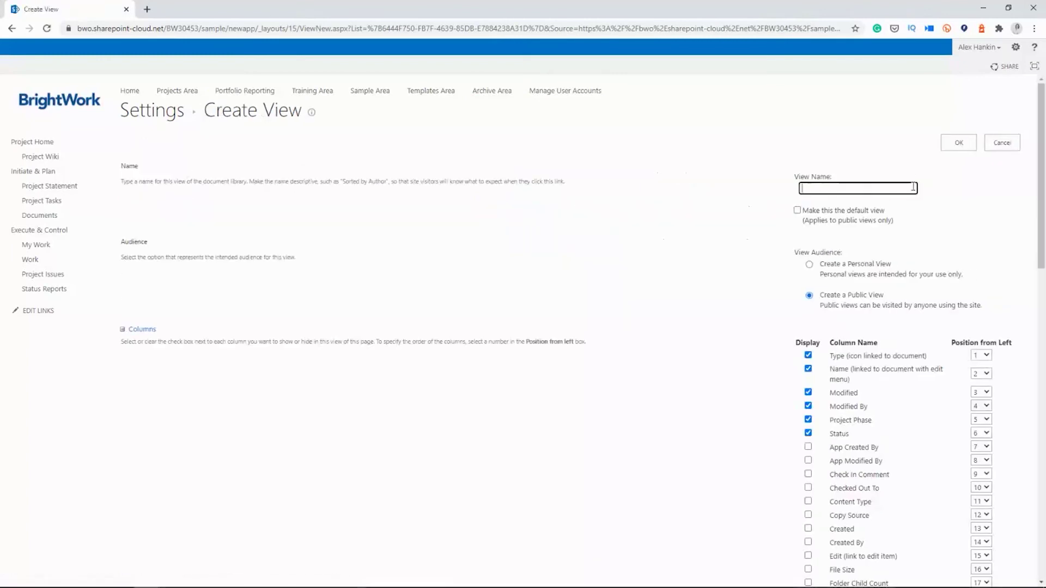
pyautogui.scroll(-13, 757, 447)
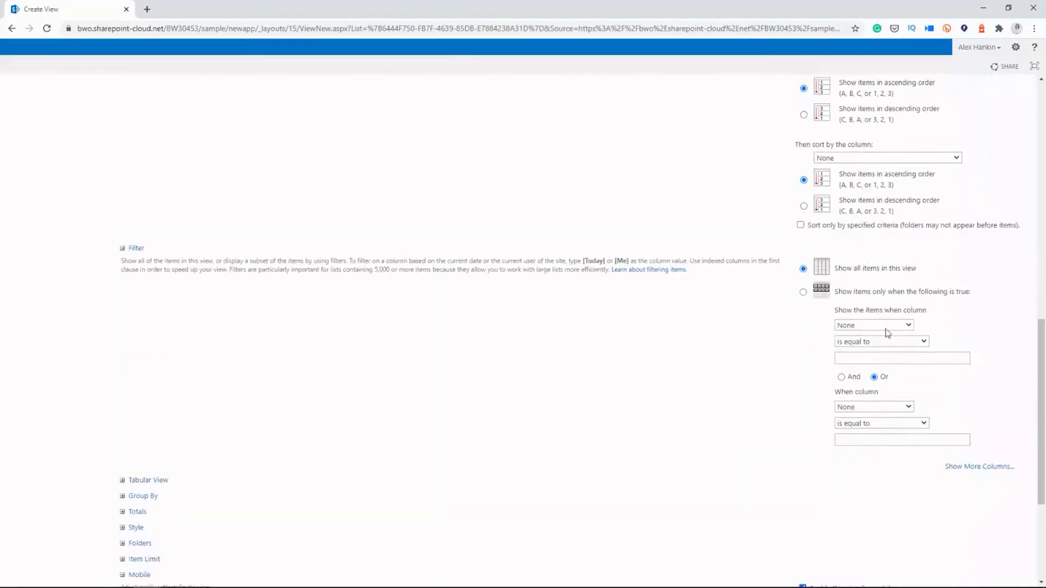
pyautogui.click(908, 325)
pyautogui.click(909, 326)
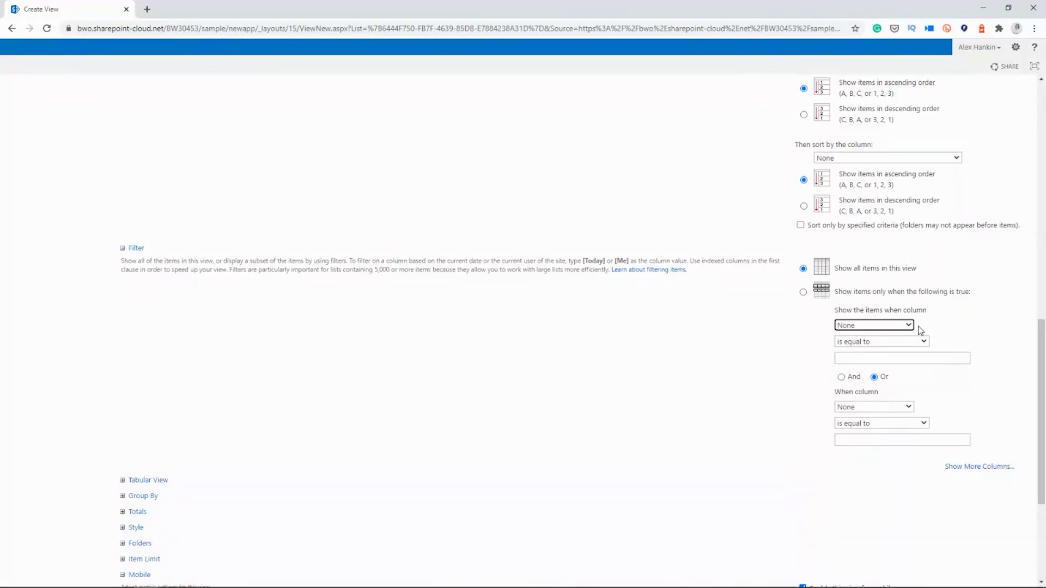
pyautogui.scroll(-3, 917, 349)
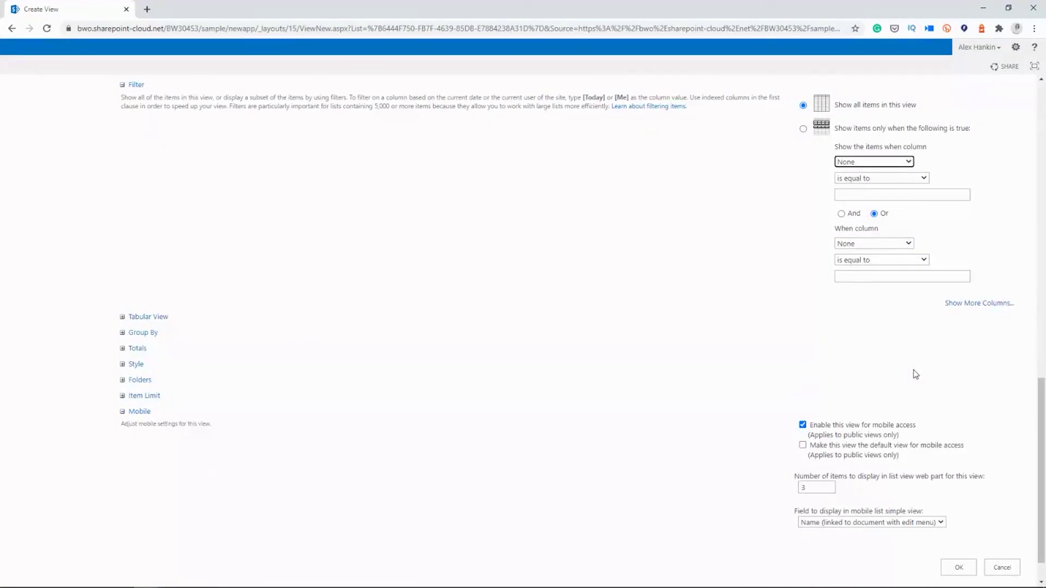
pyautogui.scroll(-1, 916, 374)
pyautogui.click(1006, 527)
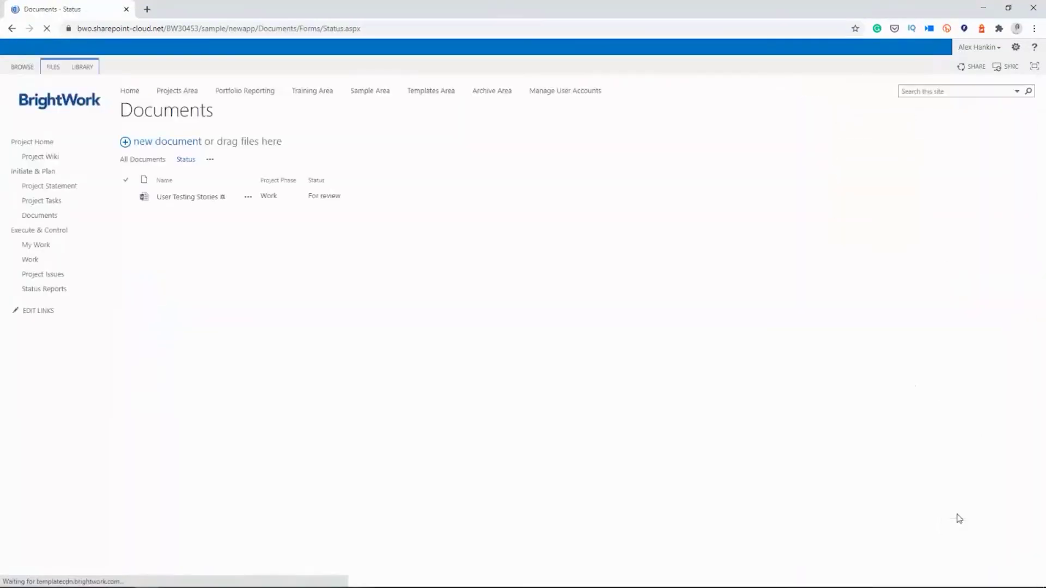
# Switch the library back to the All Documents view showing all five files.
pyautogui.click(160, 163)
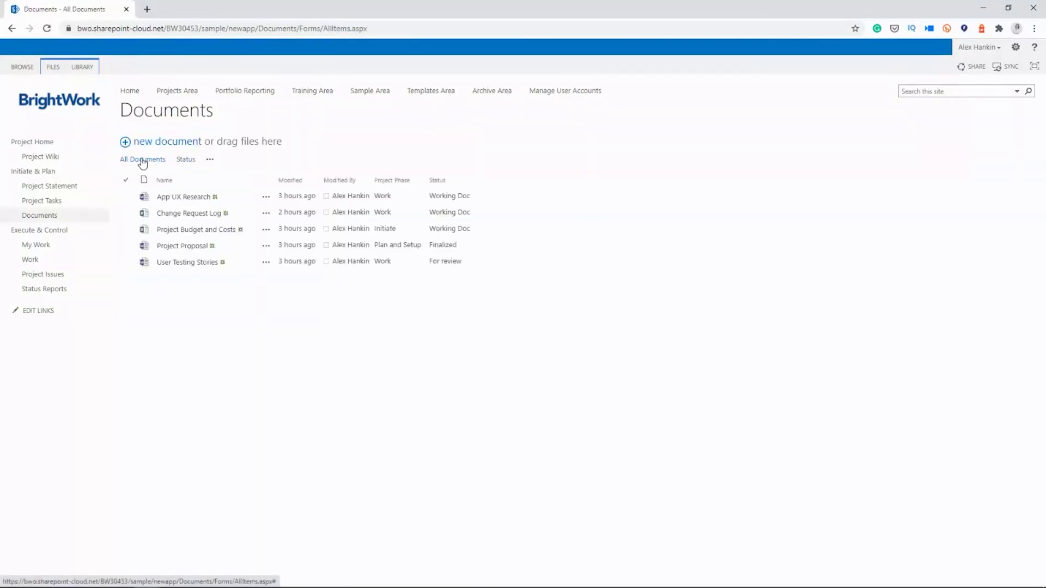